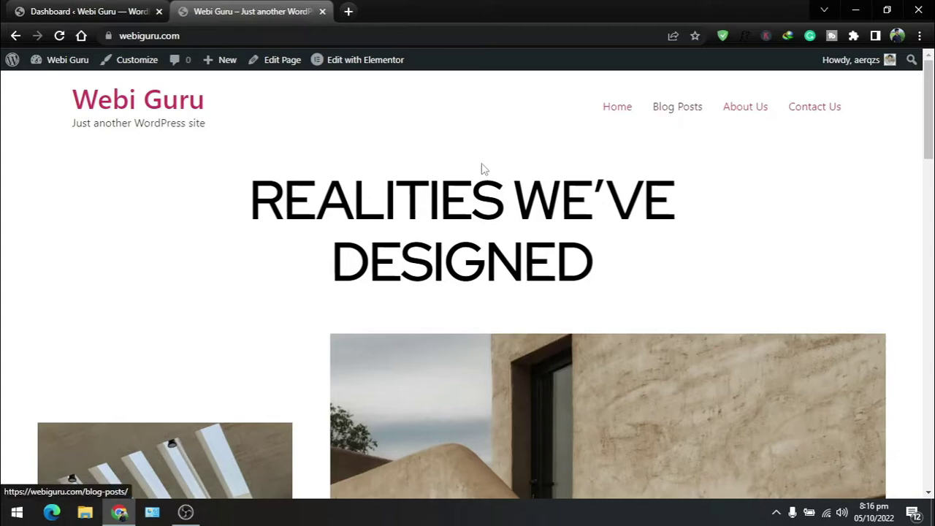
Find the ElementsKit Elementor addons plugin by searching for "elementskit", and install and activate it on the WordPress site
left_click(109, 7)
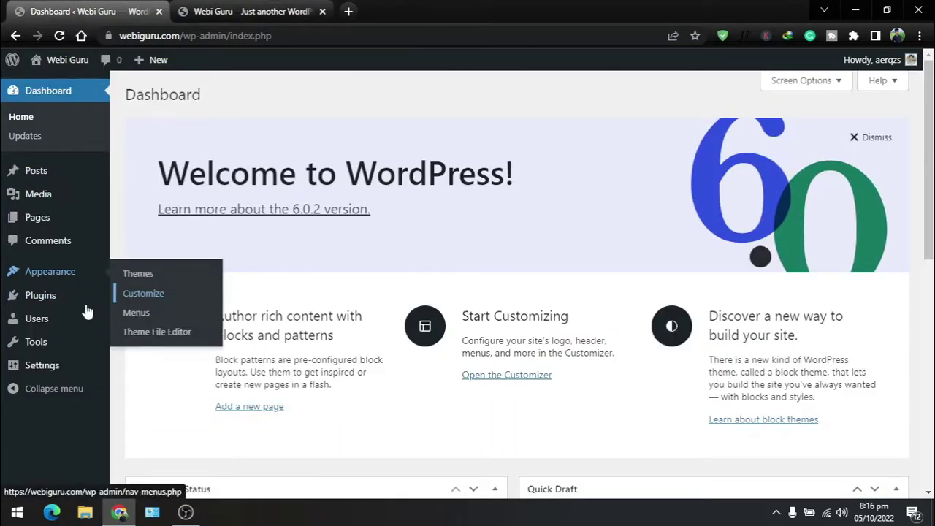
mouse_move(39, 301)
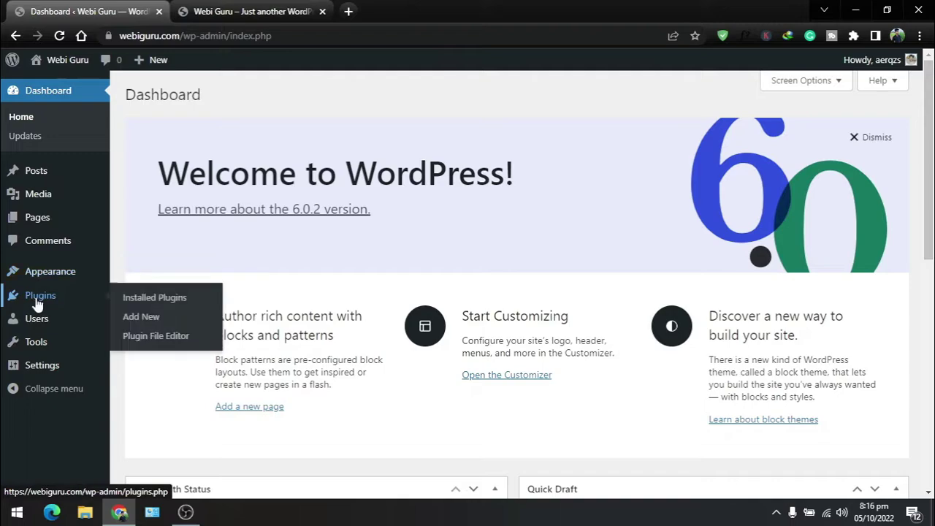
left_click(142, 323)
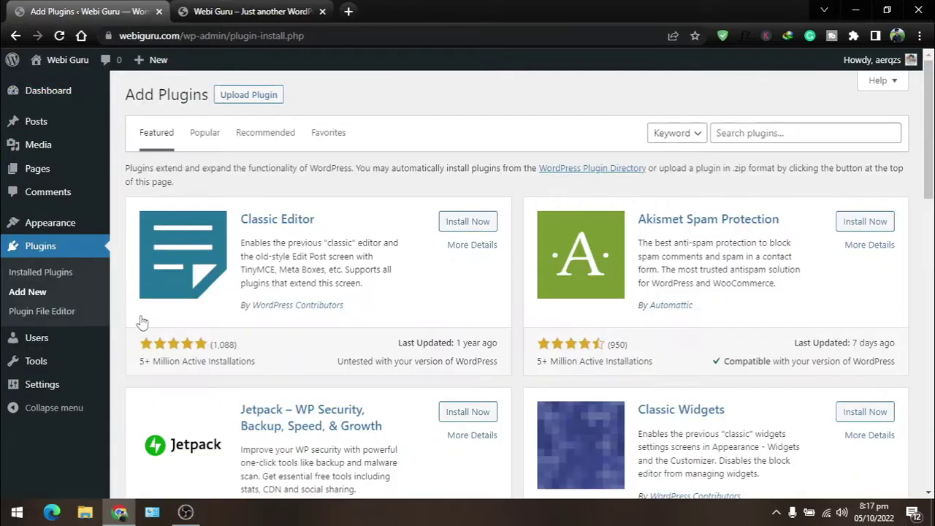
left_click(750, 134)
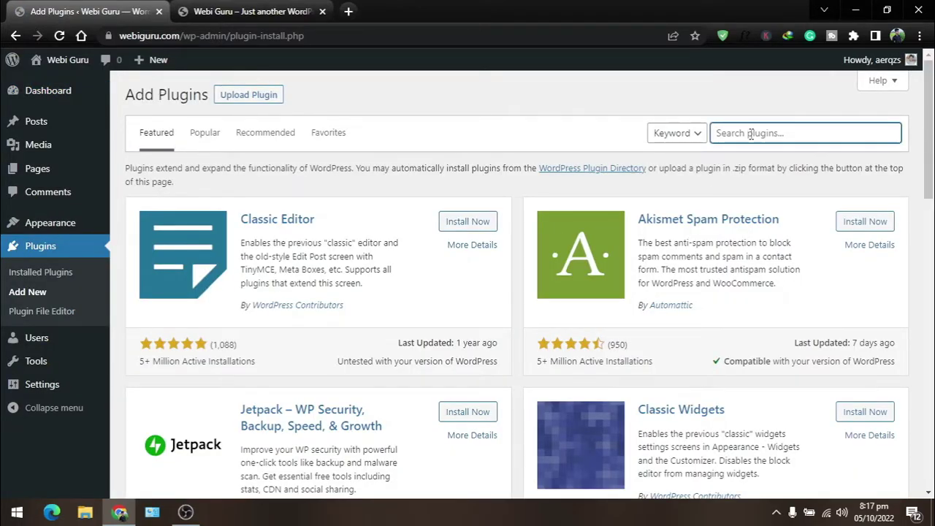
type("elementskit")
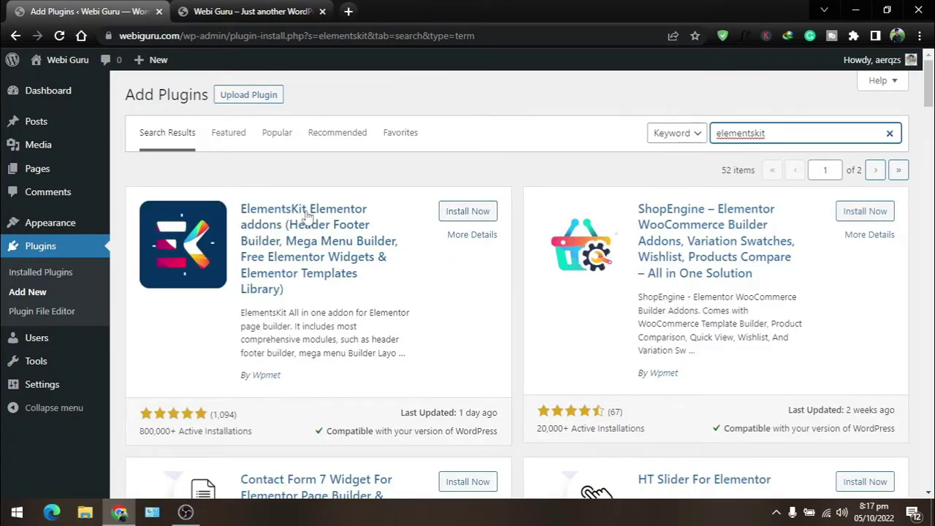
left_click(459, 213)
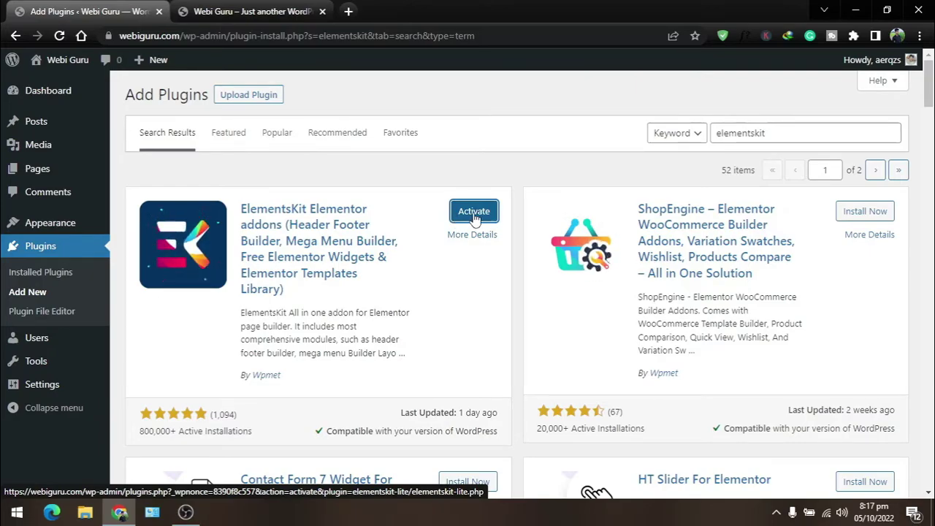
left_click(474, 216)
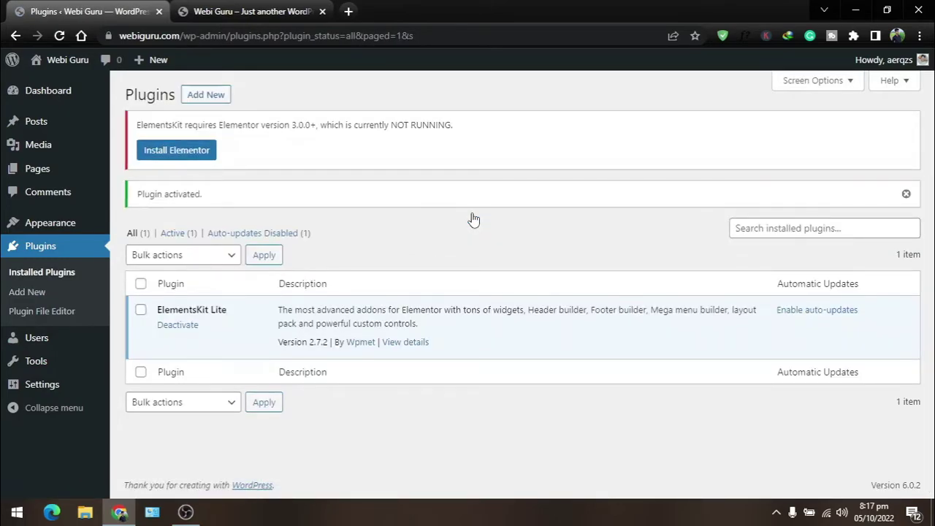
Install and activate the Elementor plugin that ElementsKit requires, and look at the current header on the live site
left_click(170, 153)
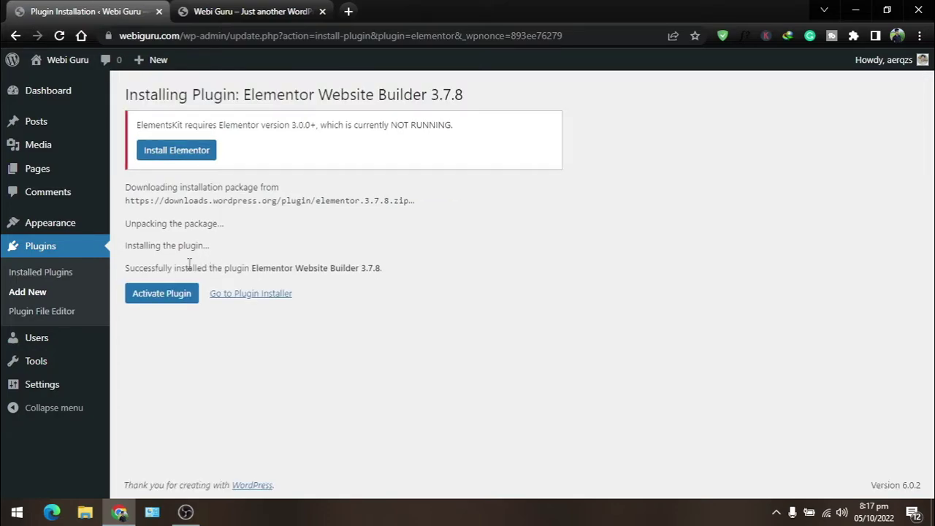
left_click(161, 296)
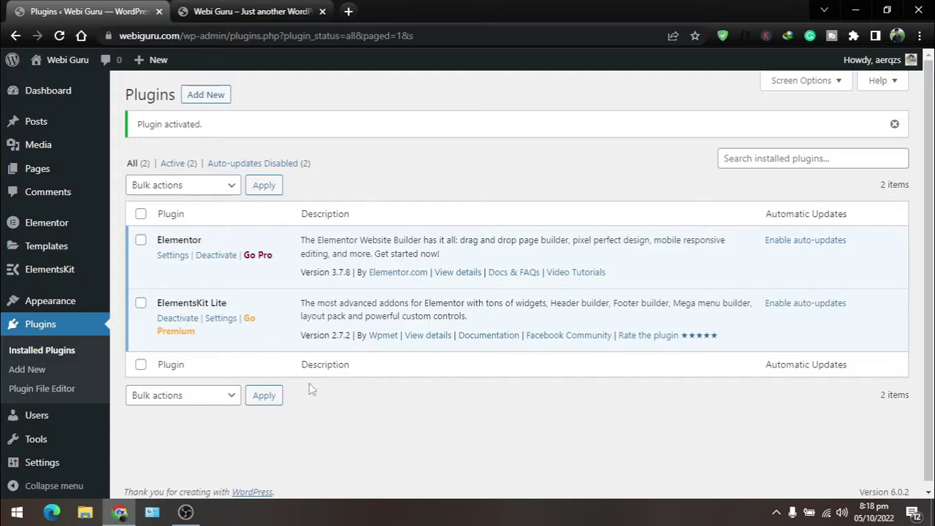
left_click(256, 7)
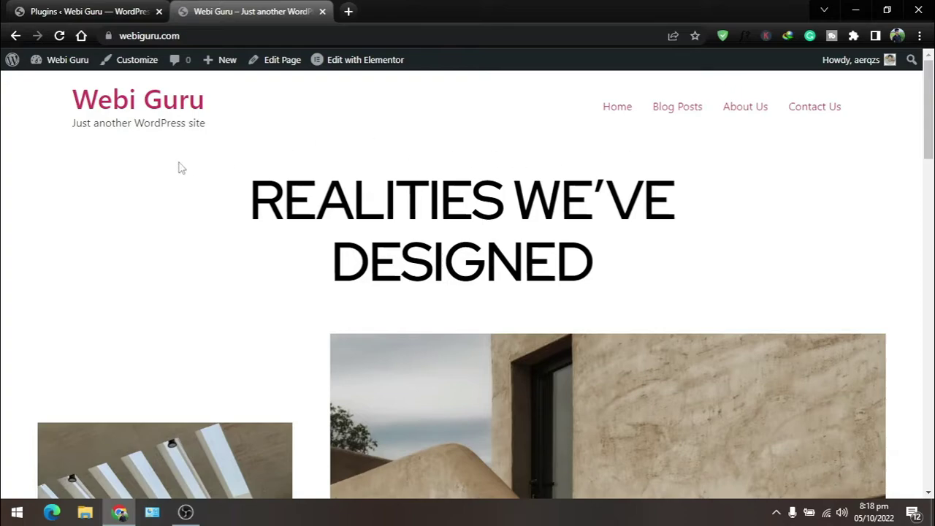
left_click(97, 7)
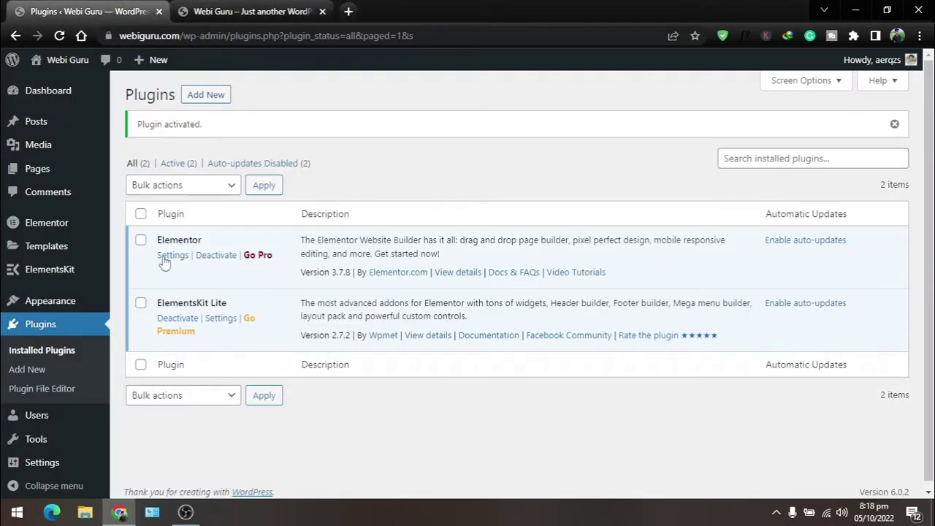
Create an activated ElementsKit header template titled "Header Menu" for the entire site, and open its content for editing
mouse_move(53, 274)
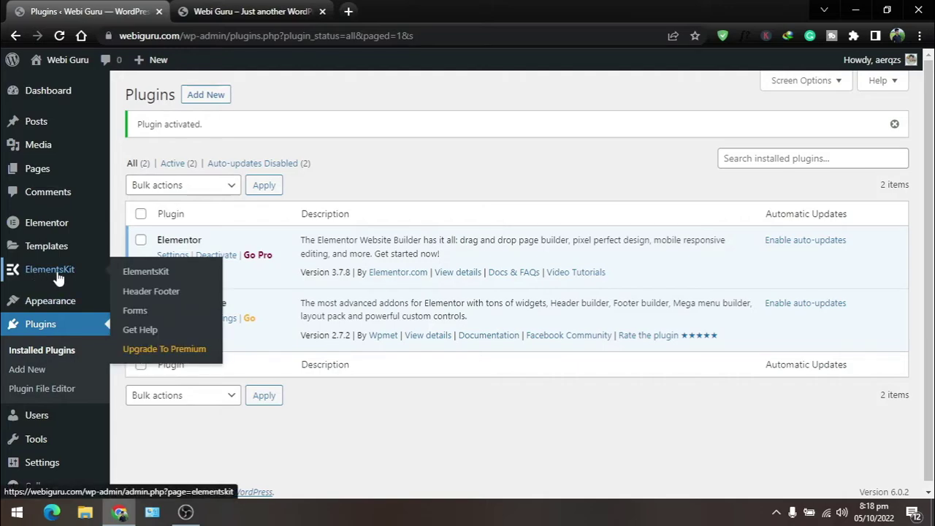
left_click(150, 292)
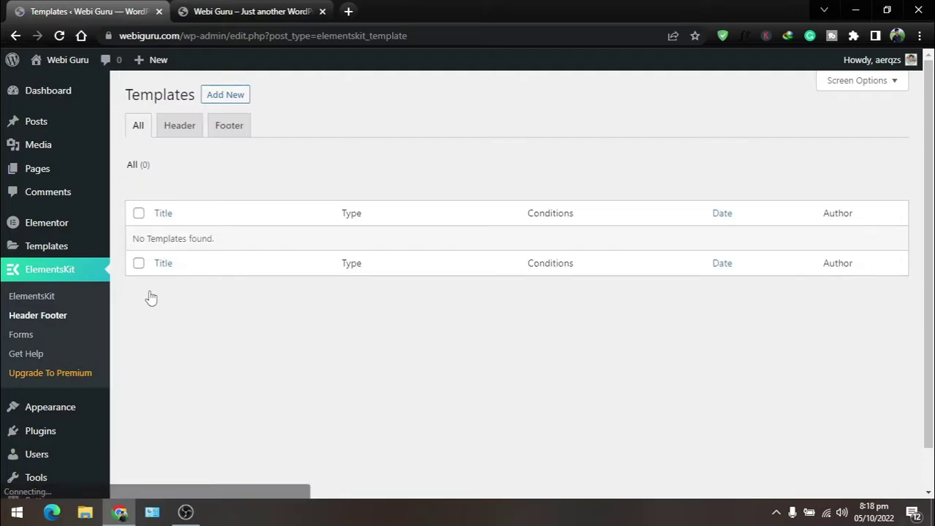
left_click(180, 131)
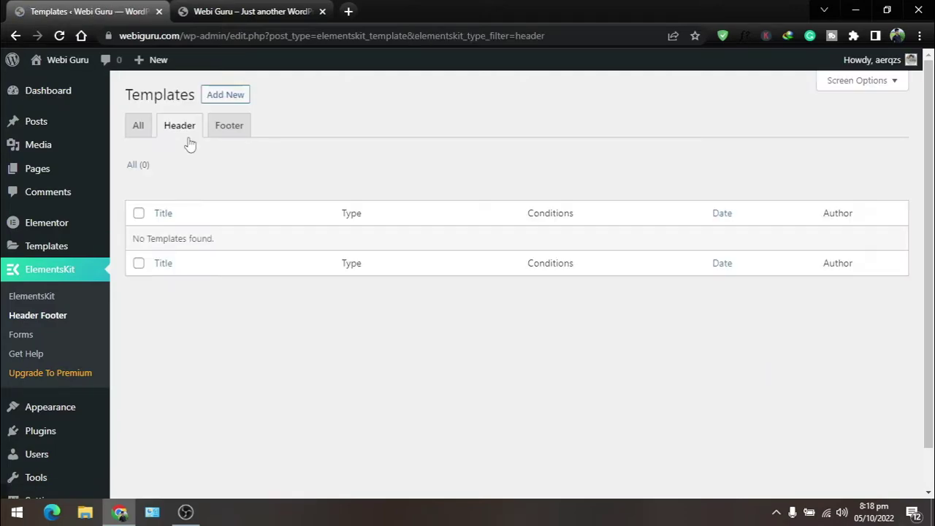
left_click(220, 97)
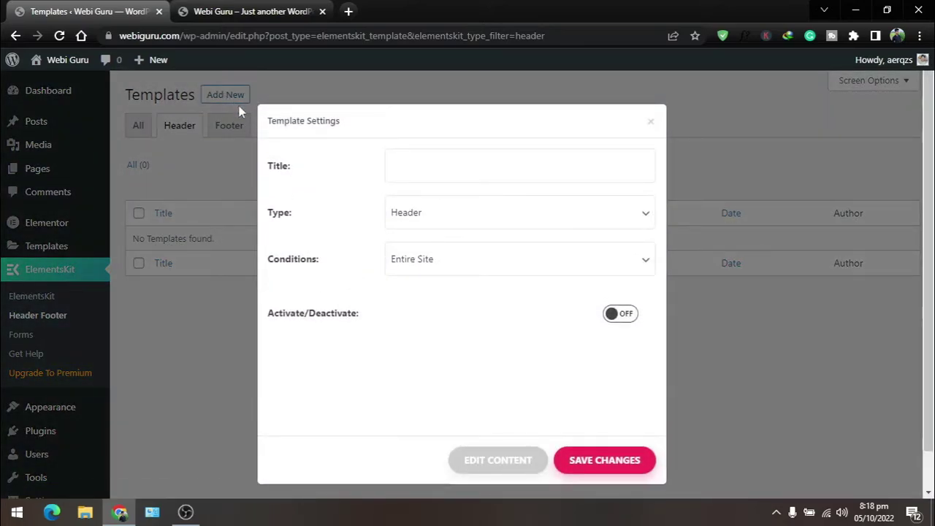
left_click(421, 173)
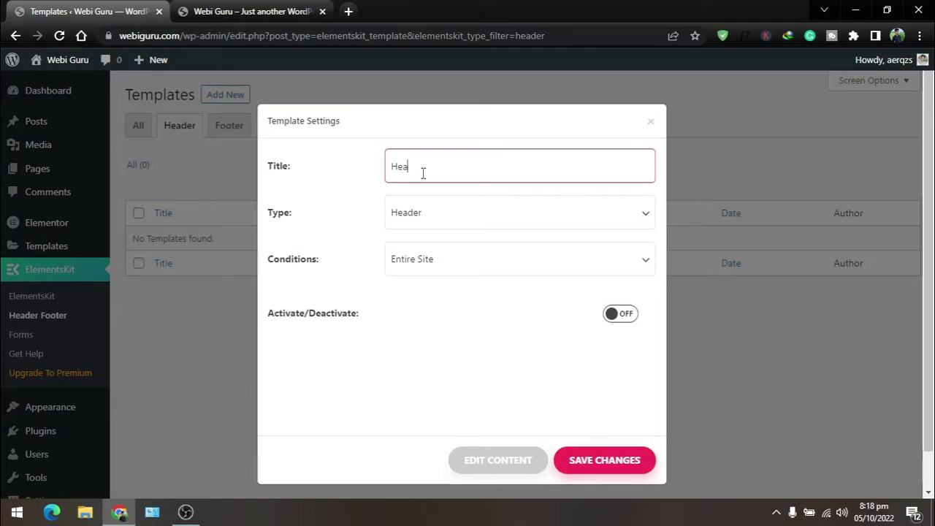
type("Header-Menu")
left_click(619, 314)
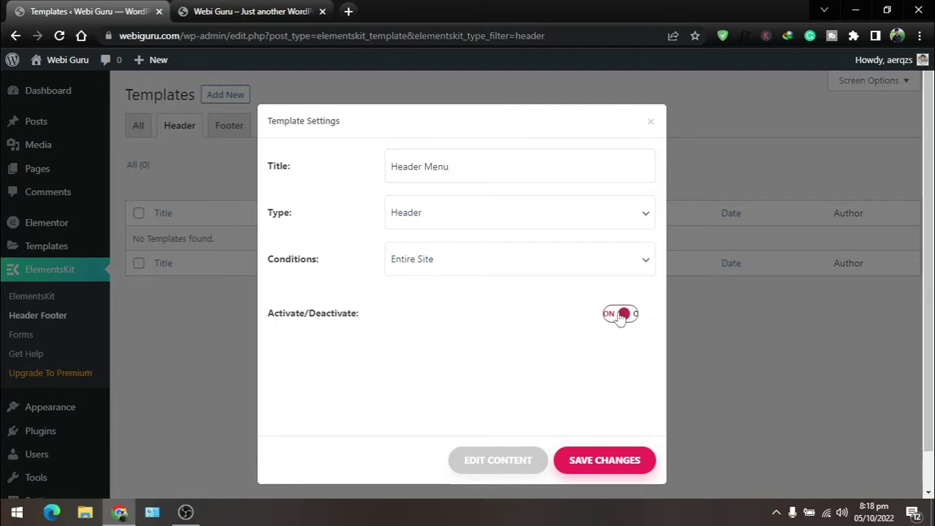
left_click(495, 470)
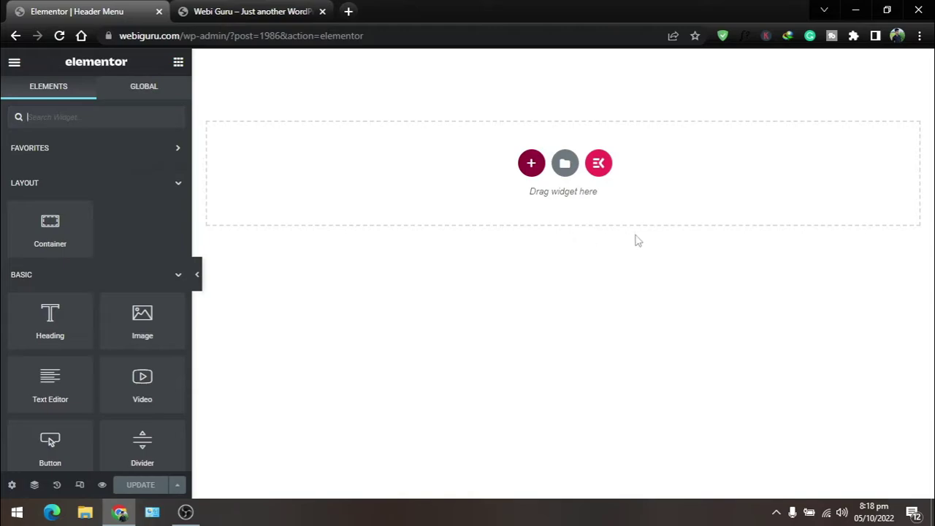
Insert the "Header – Section 5" design from the ElementsKit section library into the template
left_click(599, 165)
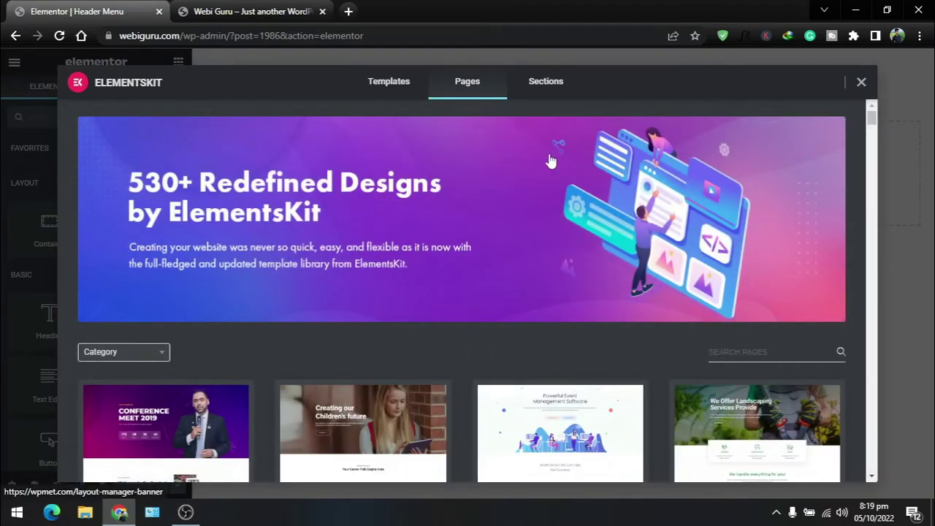
left_click(547, 86)
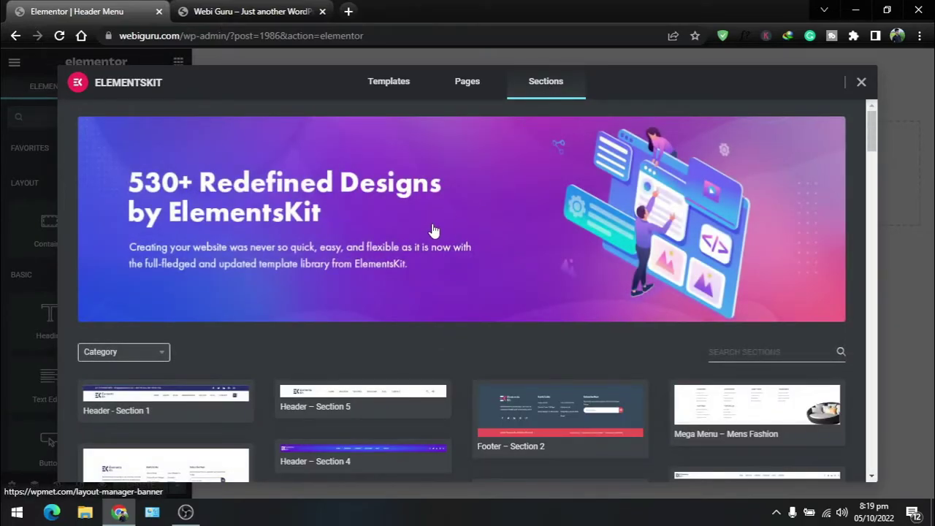
scroll(433, 231, "down", 1)
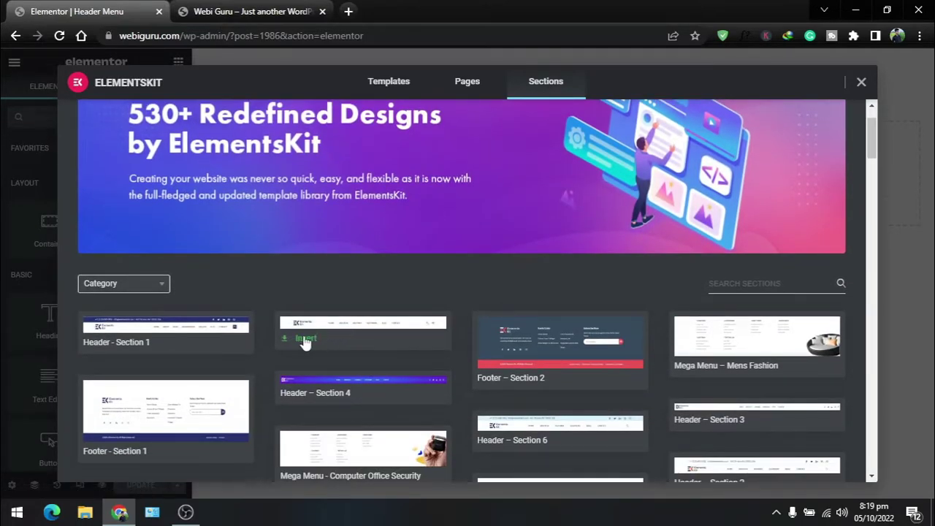
left_click(305, 342)
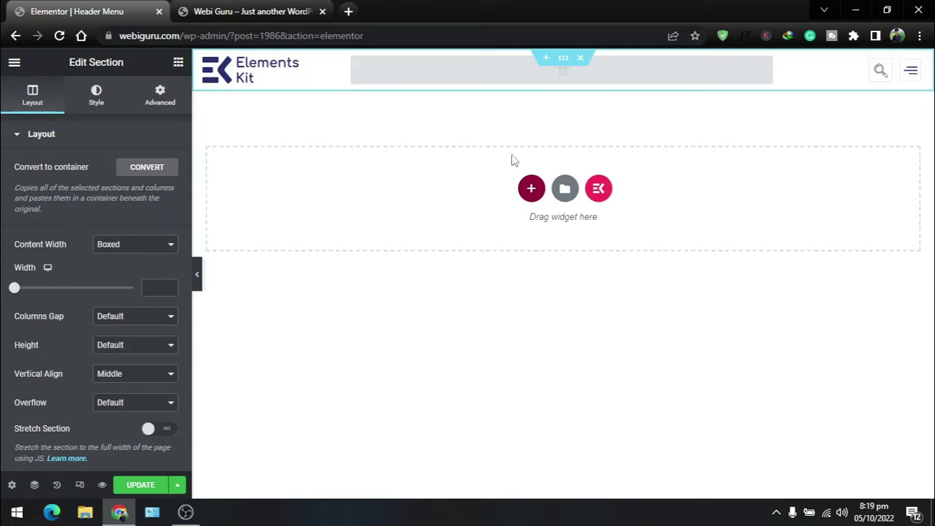
Assign "header menu" to the header's ElementsKit Nav Menu widget and save the template
left_click(618, 75)
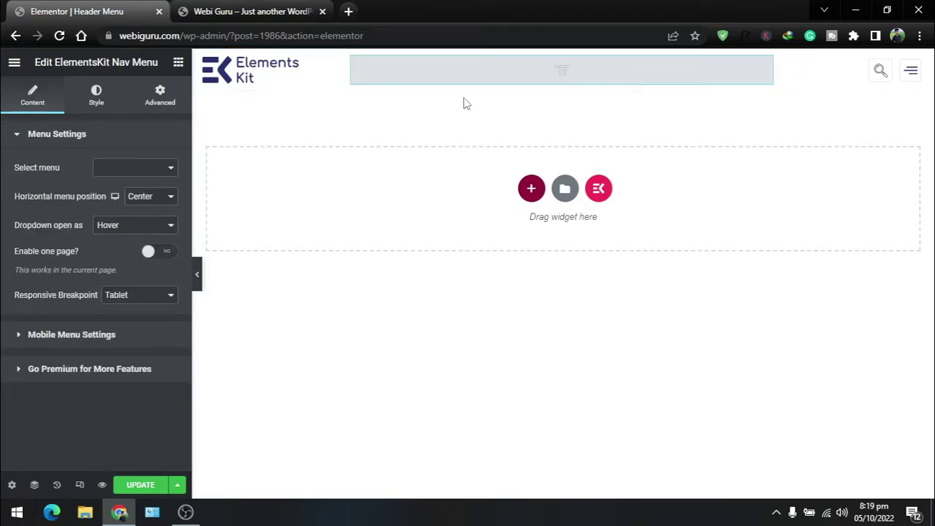
left_click(145, 172)
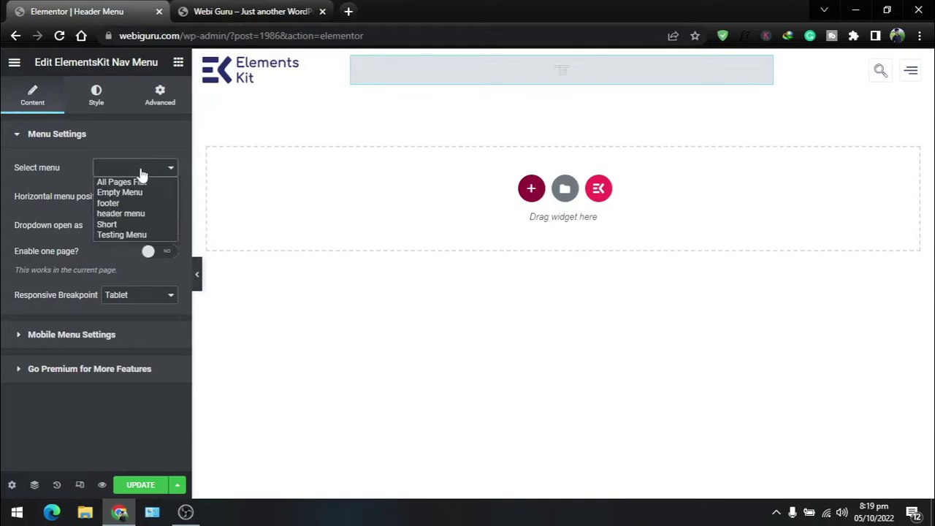
left_click(121, 213)
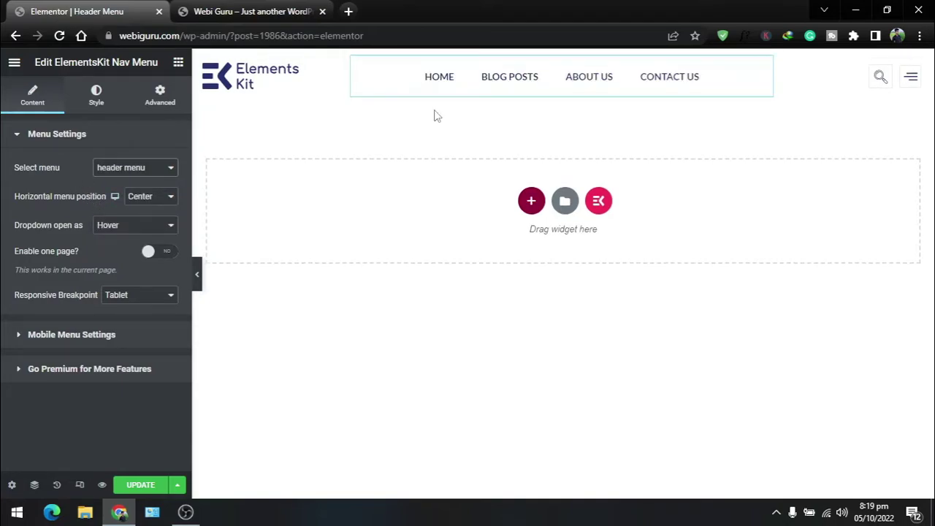
left_click(144, 486)
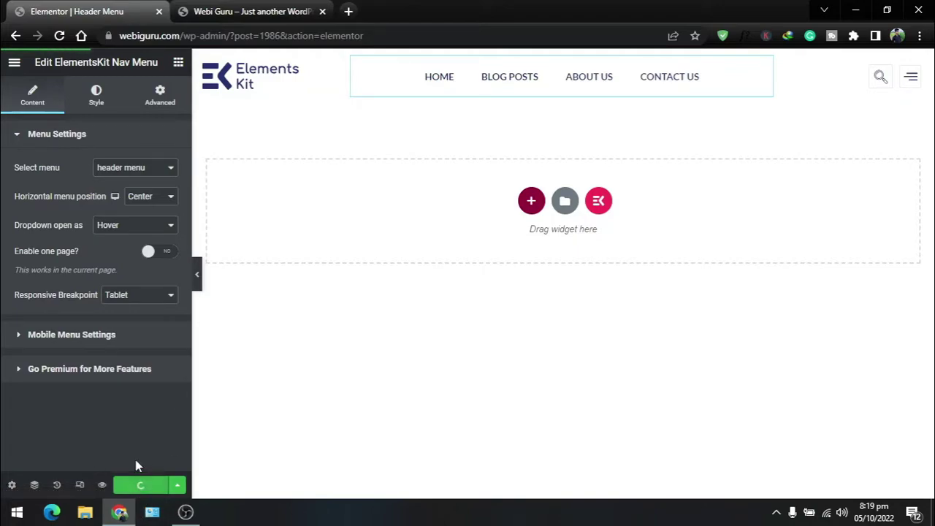
Exit the Elementor editor and reload the live site to check its header
left_click(14, 62)
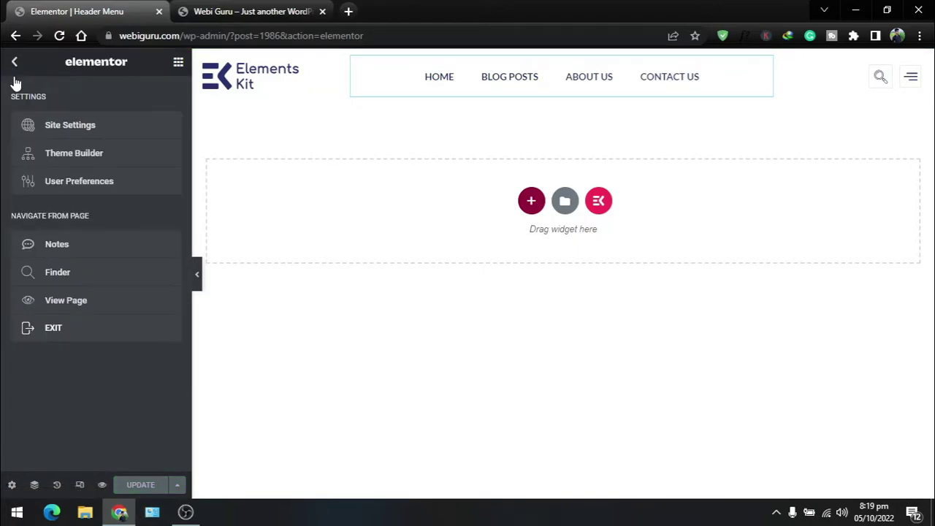
left_click(60, 332)
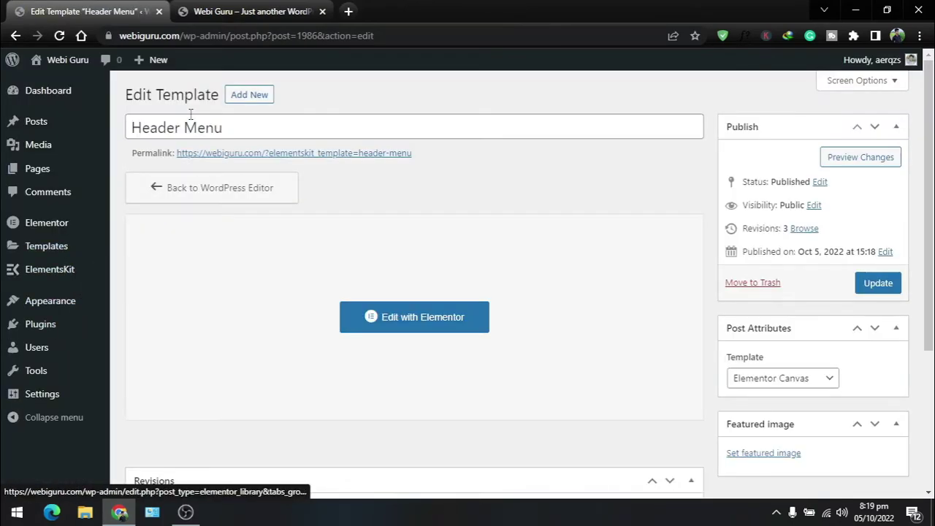
left_click(223, 9)
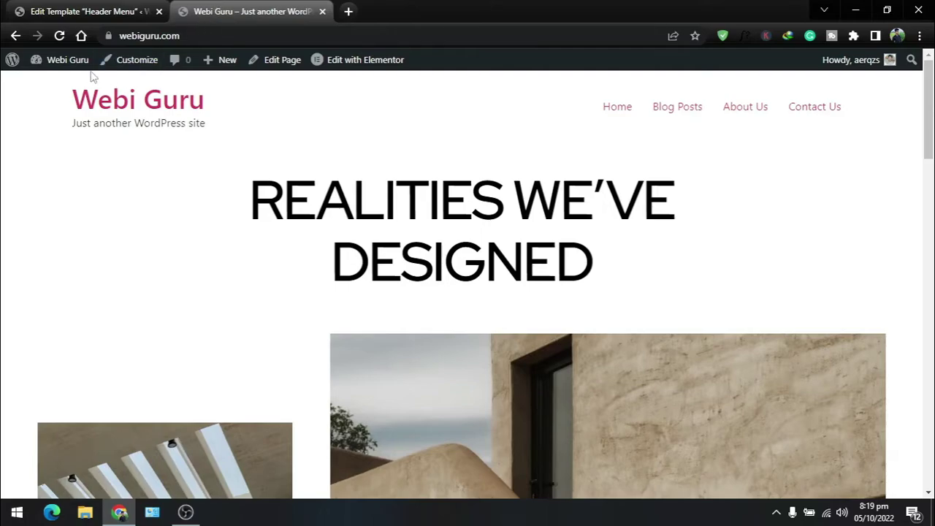
left_click(60, 37)
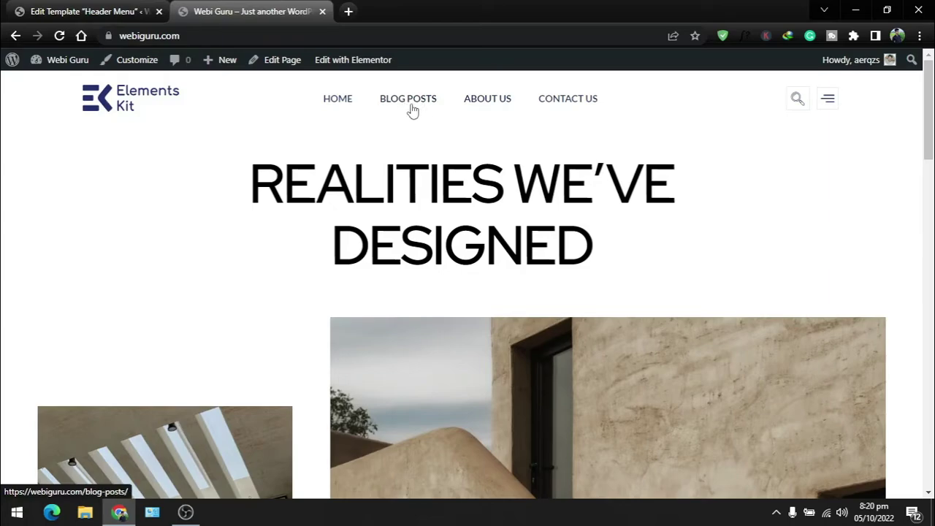
Open the site's menu settings in the WordPress dashboard and enable "header menu" for ElementsKit Megamenu content
left_click(80, 7)
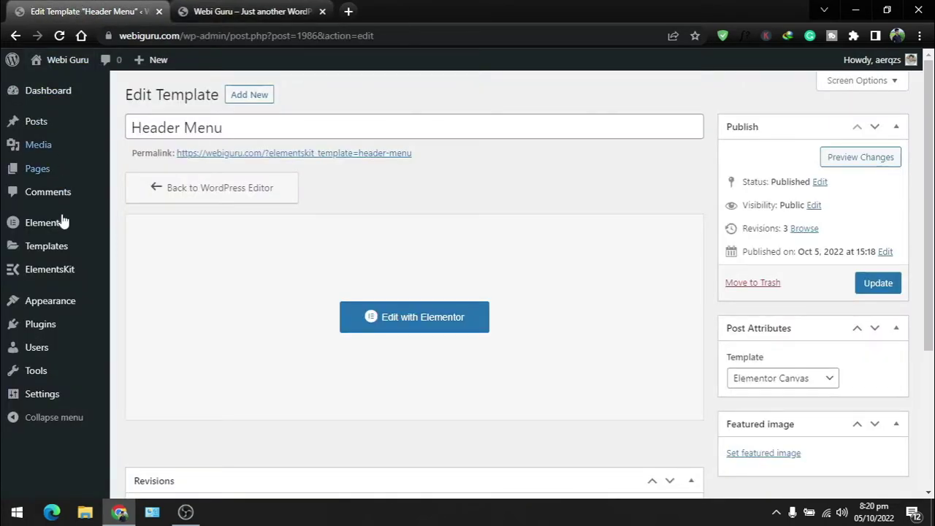
mouse_move(42, 299)
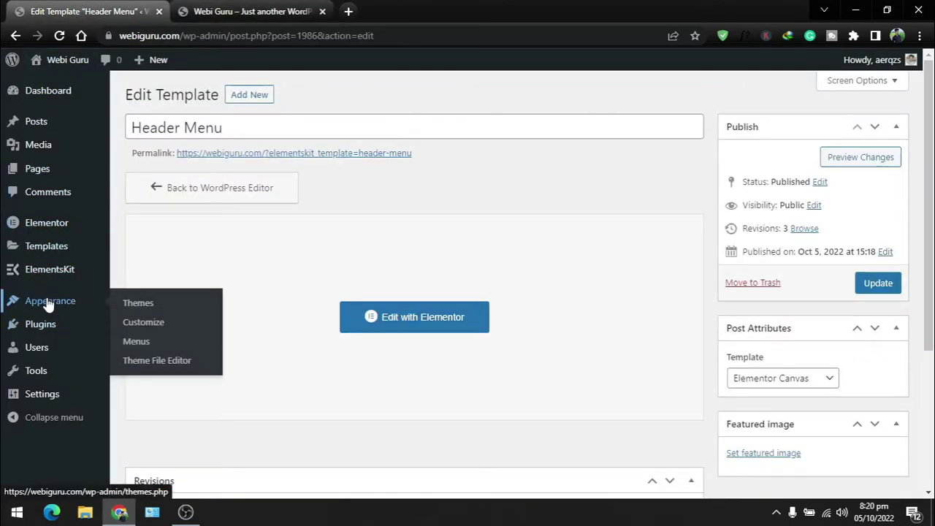
left_click(141, 346)
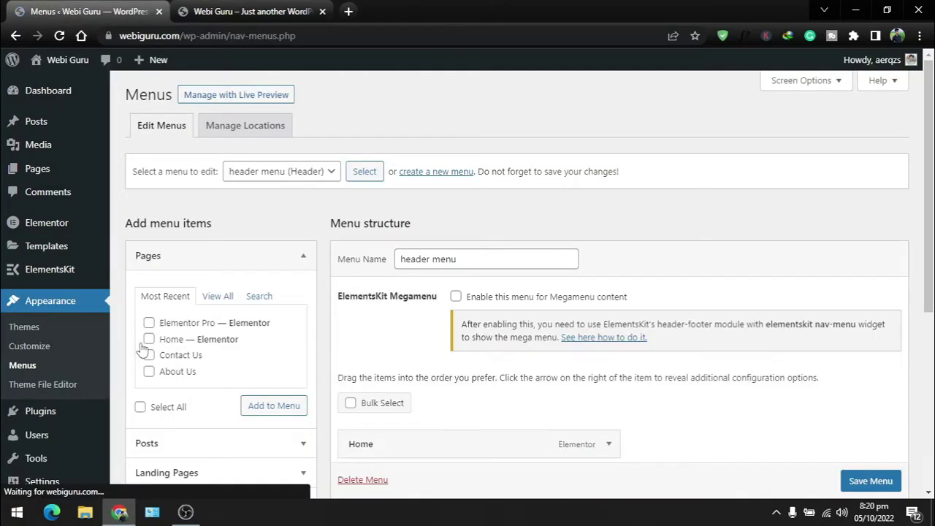
scroll(358, 232, "down", 1)
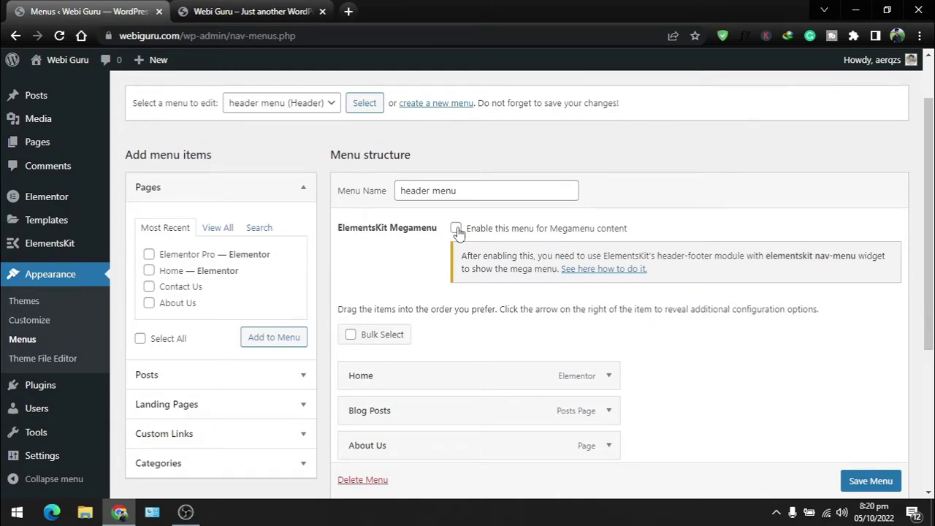
scroll(414, 223, "down", 2)
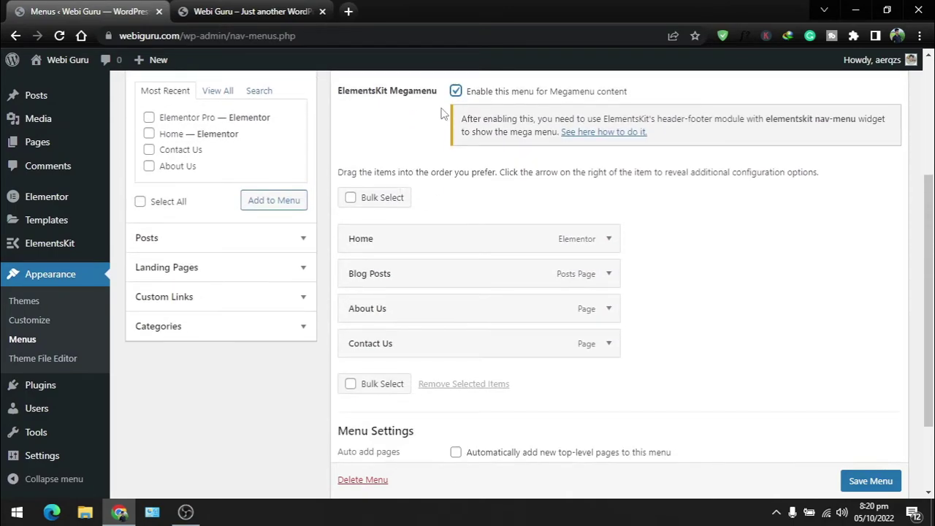
Enable the mega menu for the Blog Posts menu item and open its mega menu content for editing
scroll(406, 111, "down", 1)
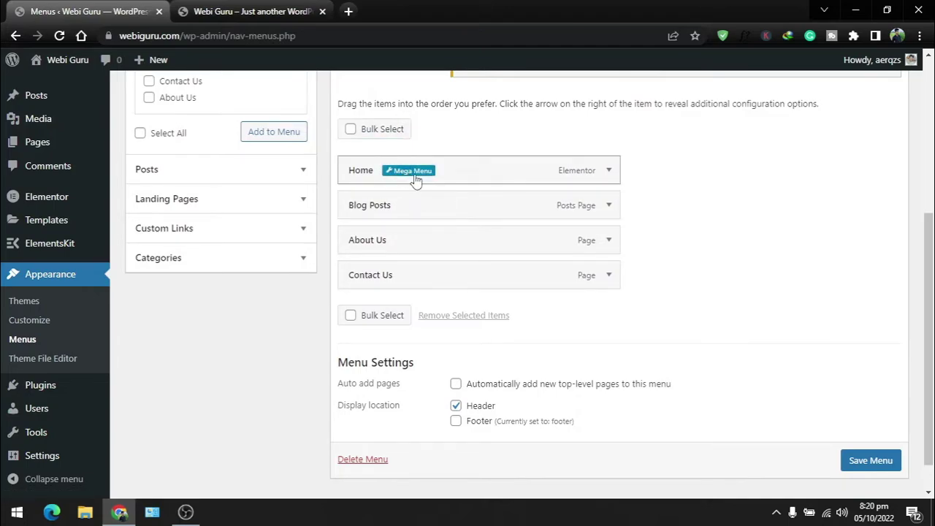
mouse_move(410, 209)
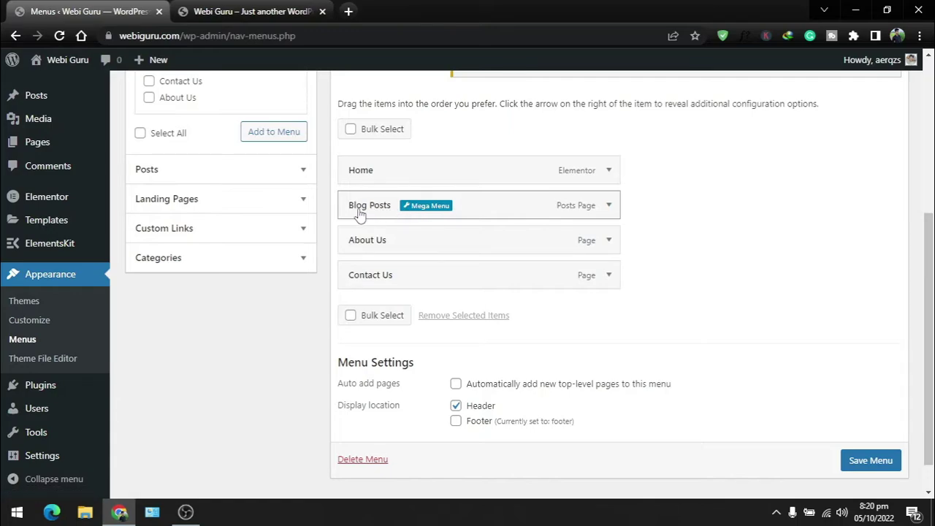
left_click(431, 208)
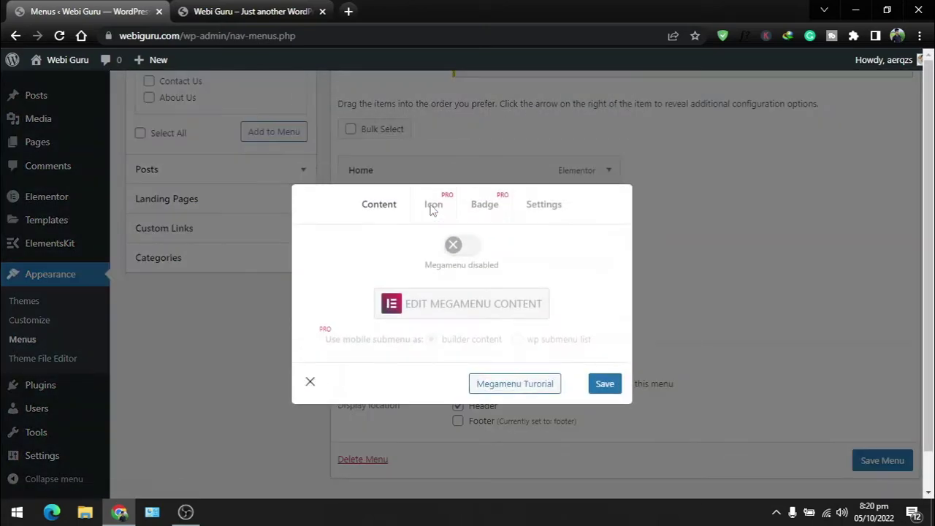
left_click(467, 248)
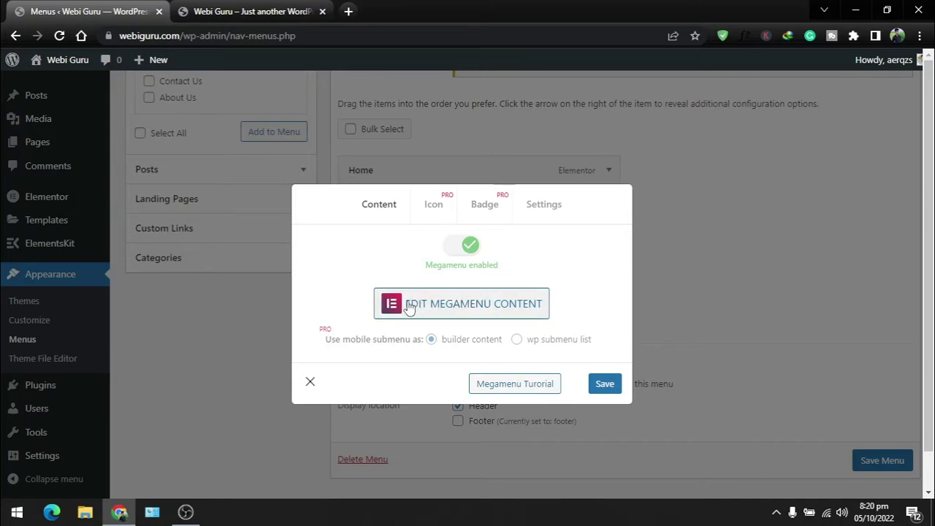
left_click(455, 309)
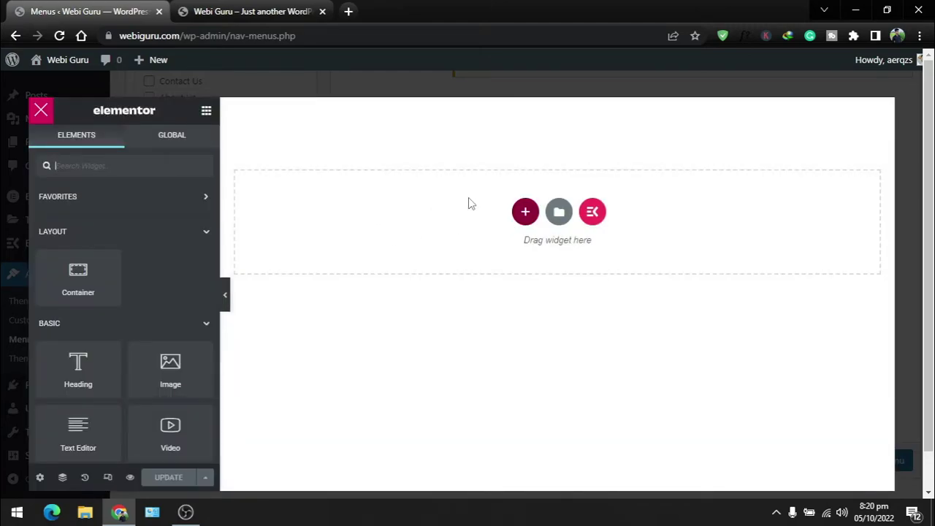
Insert the "Mega Menu – Womens Fashion" section from the Megamenu category of the ElementsKit library
left_click(594, 213)
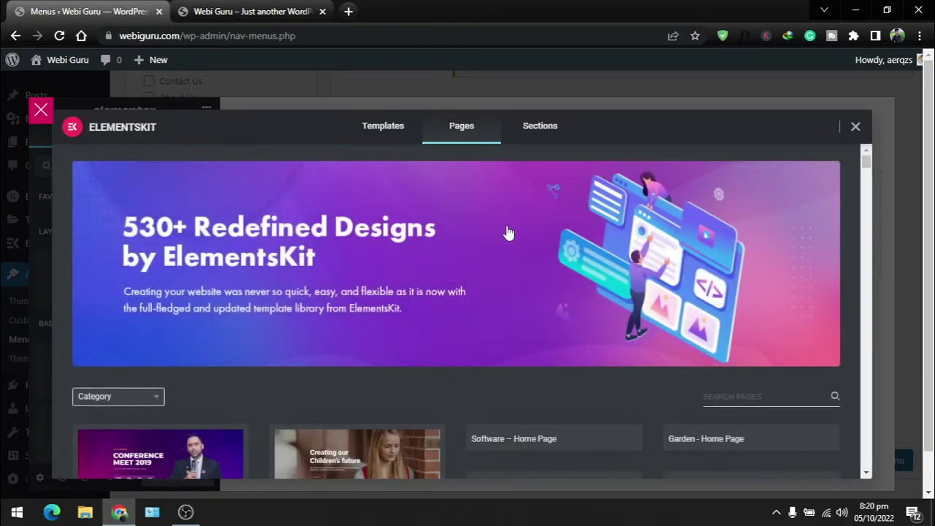
scroll(63, 317, "down", 2)
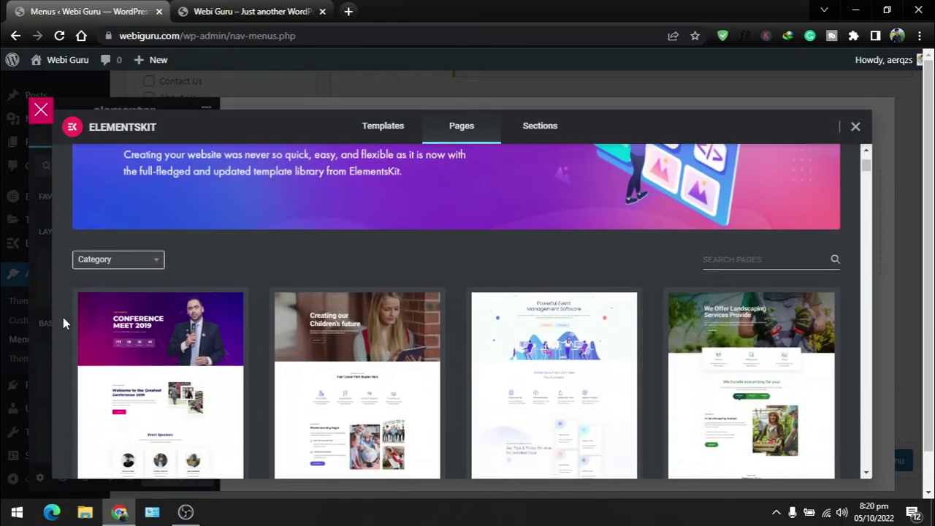
left_click(139, 261)
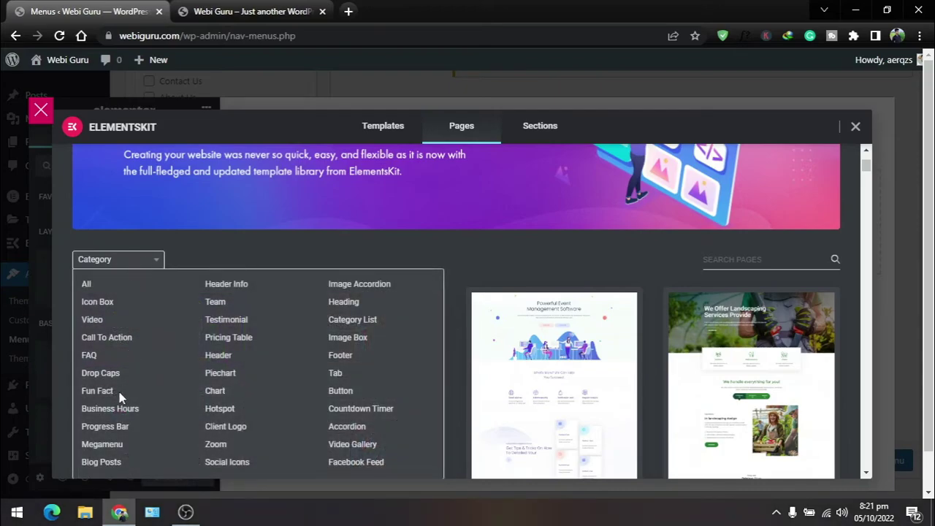
left_click(101, 445)
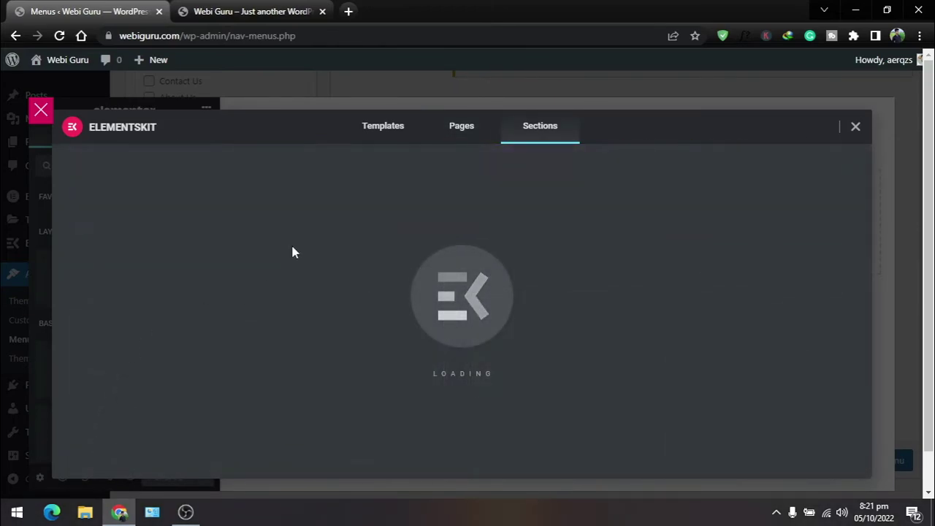
scroll(279, 238, "down", 1)
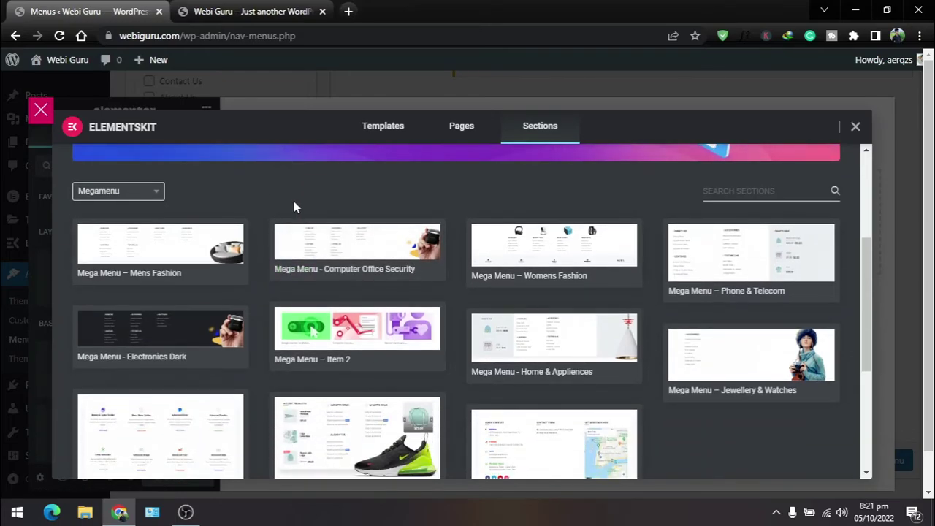
scroll(295, 208, "up", 1)
mouse_move(522, 340)
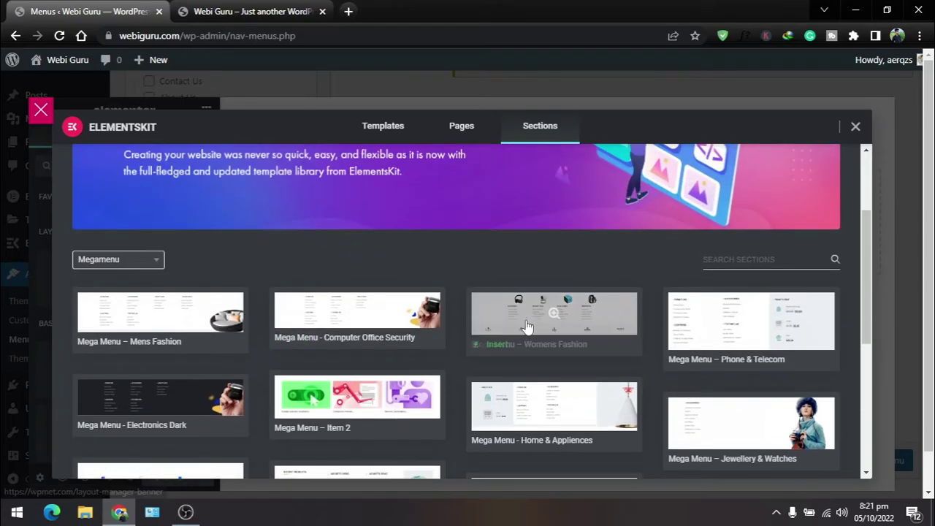
left_click(493, 348)
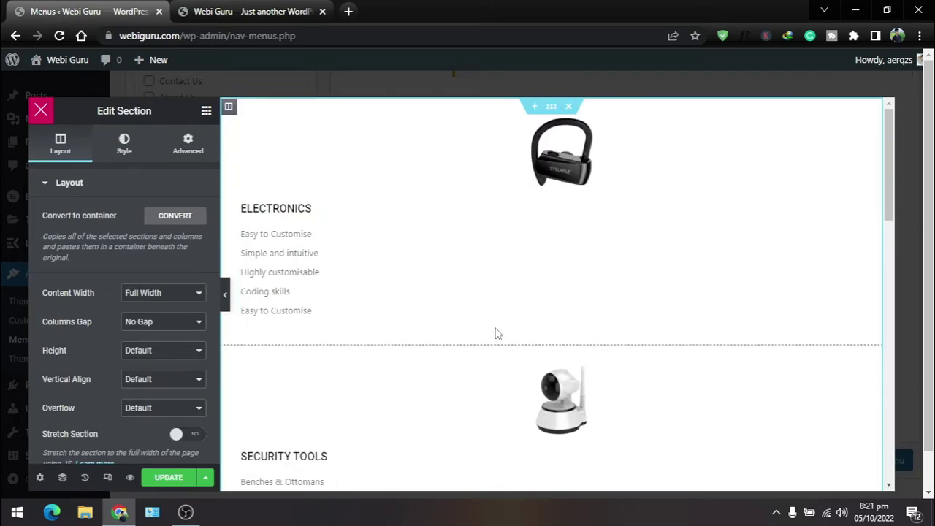
Look at the Electronics heading and page list settings, update the mega menu content and close its editor
left_click(290, 208)
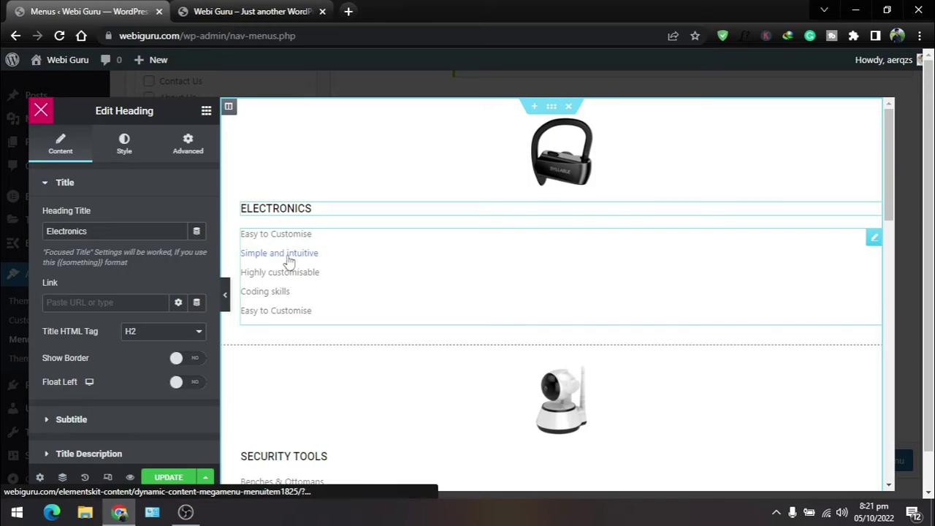
left_click(265, 310)
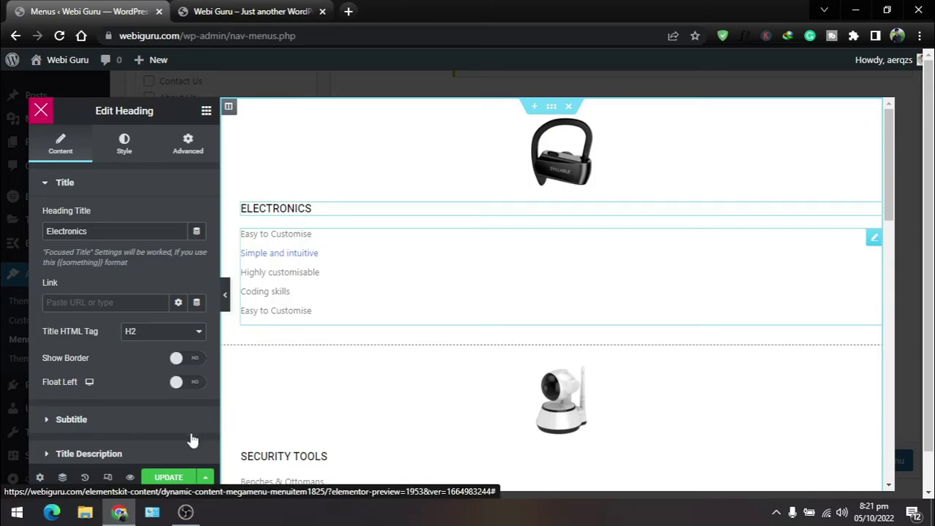
left_click(170, 479)
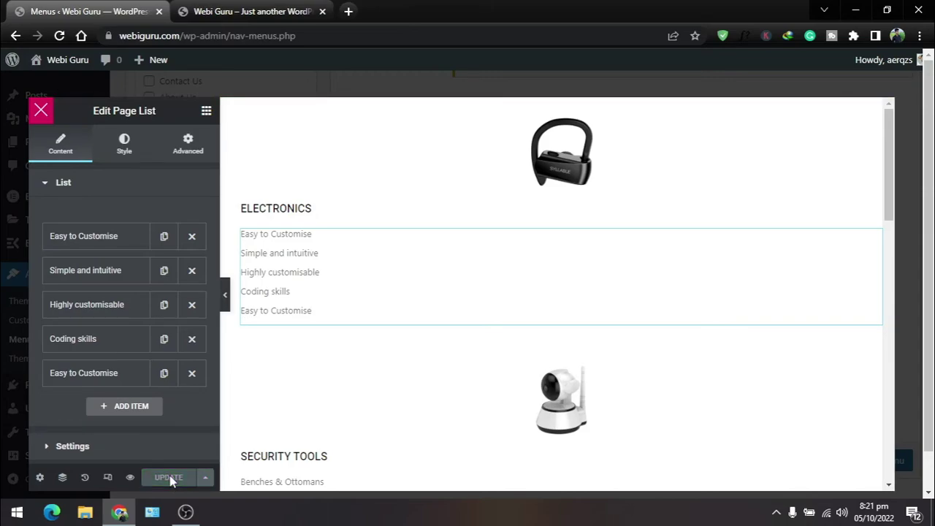
left_click(39, 110)
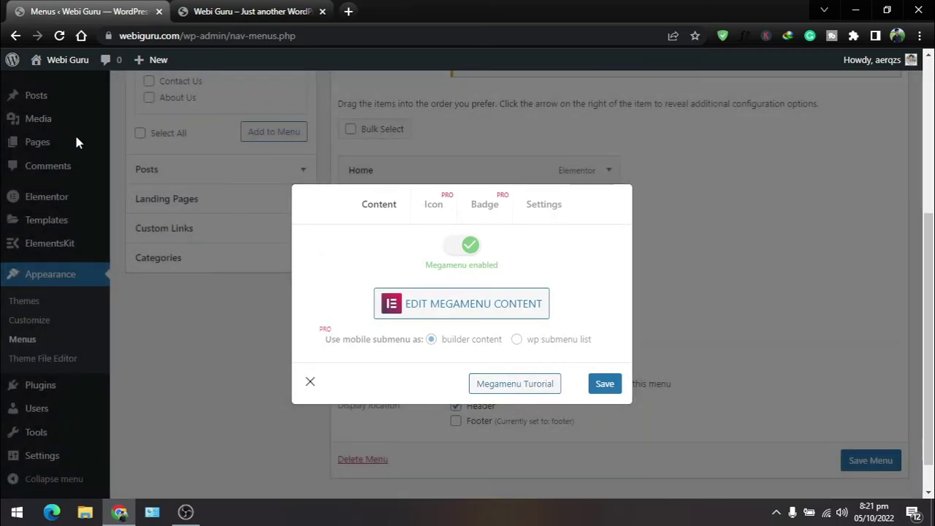
Save the Blog Posts item's mega menu settings, close them and save the header menu
left_click(602, 385)
left_click(311, 384)
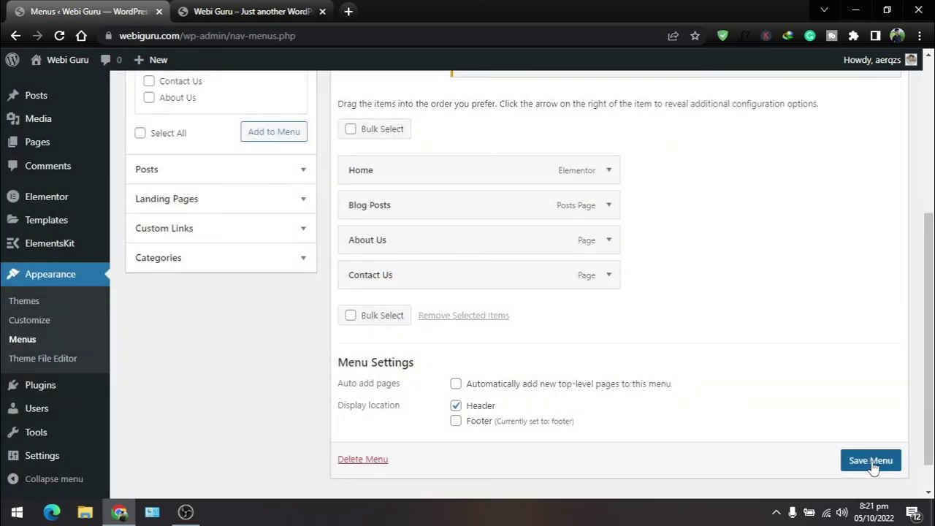
scroll(872, 467, "down", 1)
left_click(867, 441)
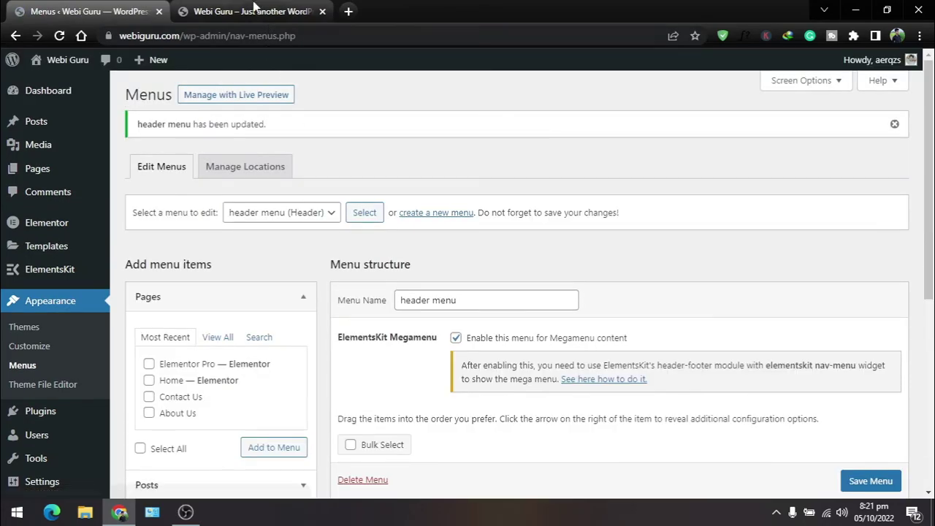
Reload the live site and check the Blog Posts mega menu in its header
left_click(253, 9)
left_click(60, 36)
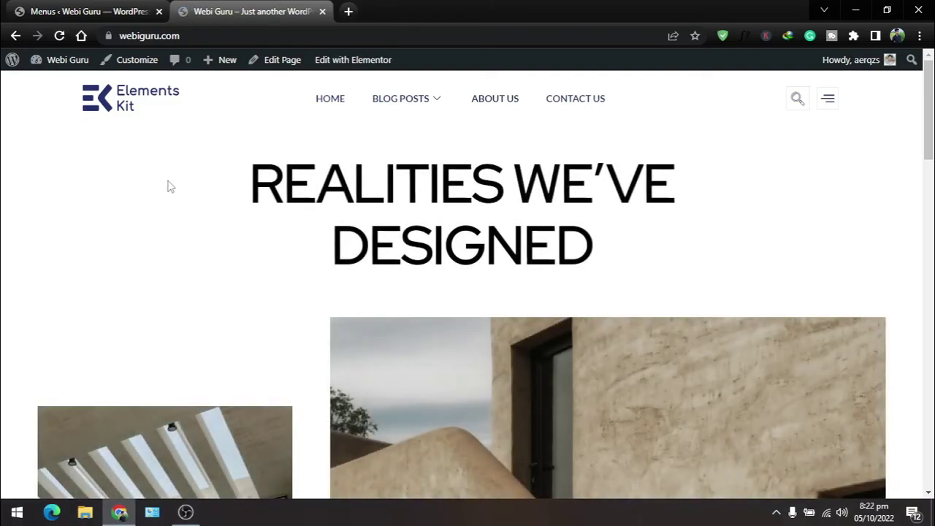
mouse_move(417, 108)
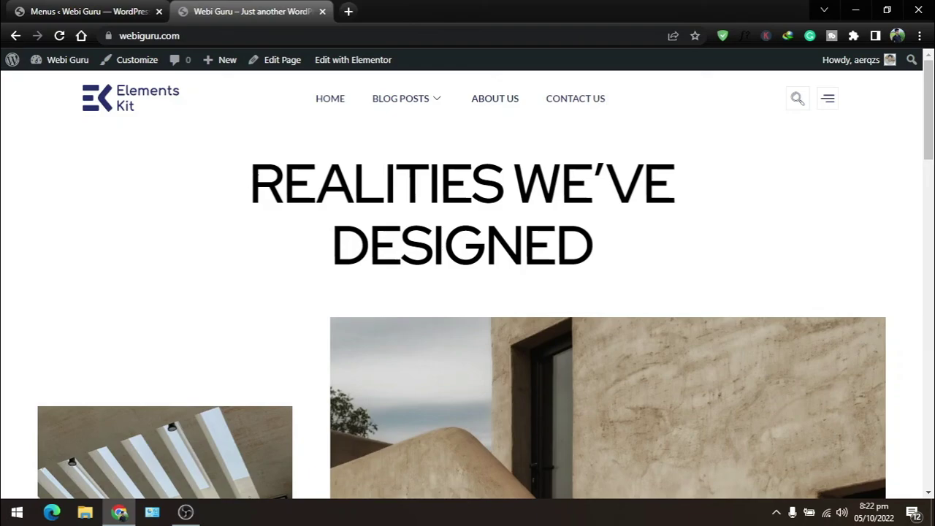
left_click_drag(250, 182, 496, 208)
left_click(577, 243)
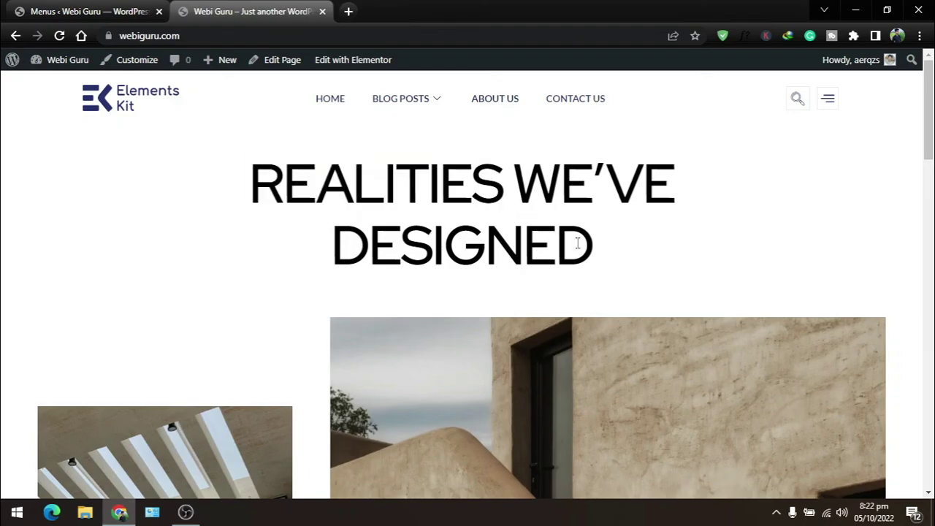